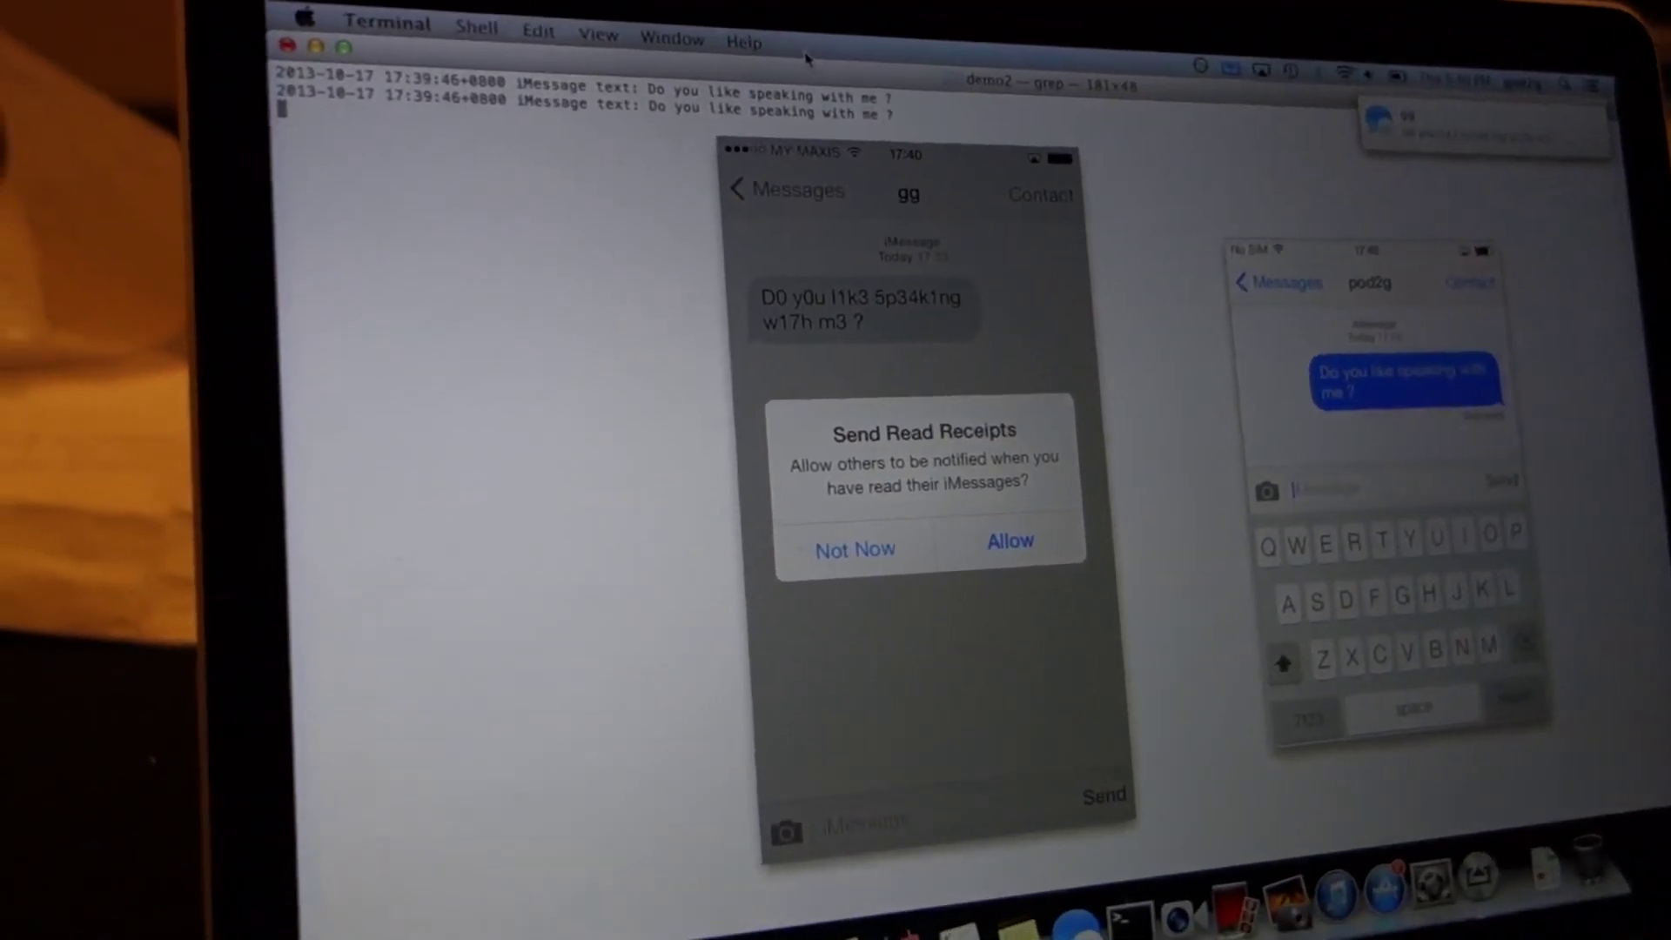
Step: Decline the read-receipts prompt to reveal the leetspeak version of 'Do you like speaking with me ?'
{"action": "key", "text": "Return"}
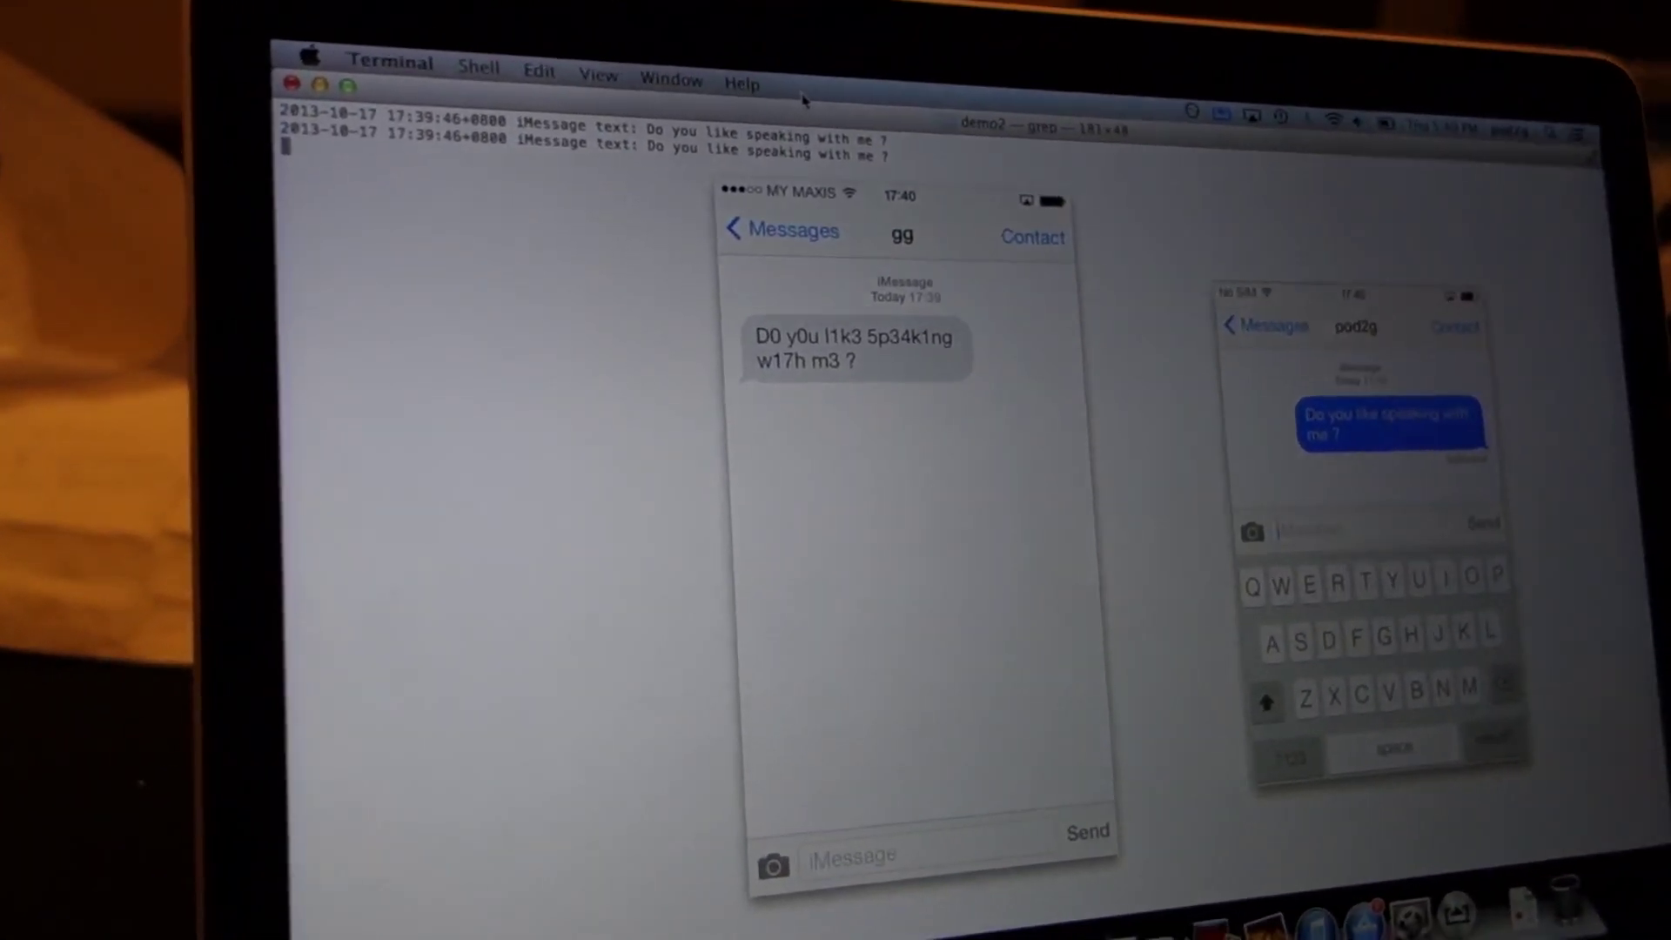